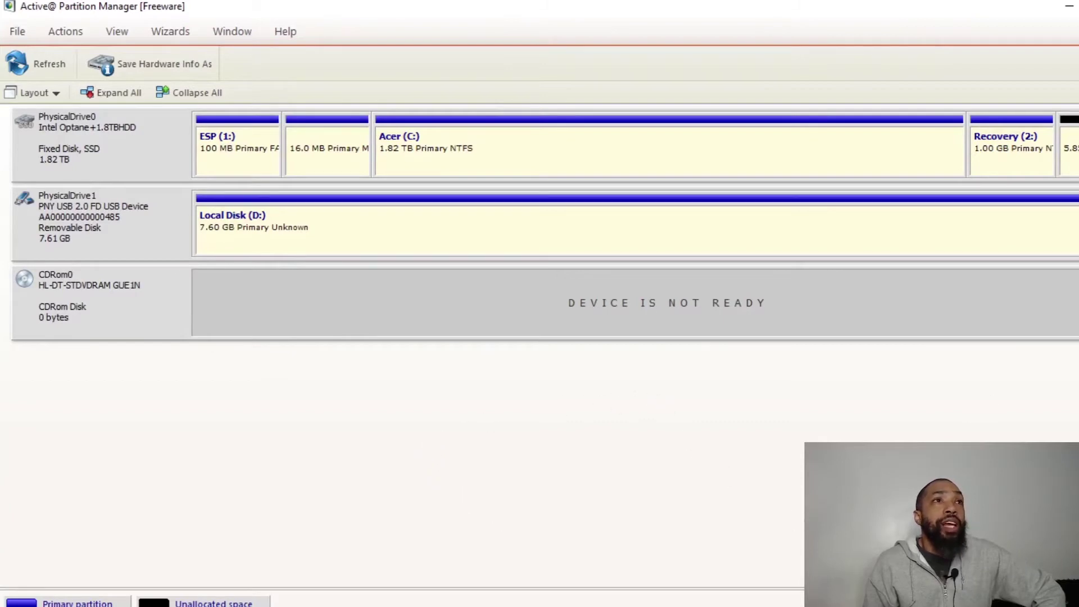
Try to open USB Drive (D:) in File Explorer and dismiss the Windows prompt to format drive E:
{"action": "key", "text": "super+e"}
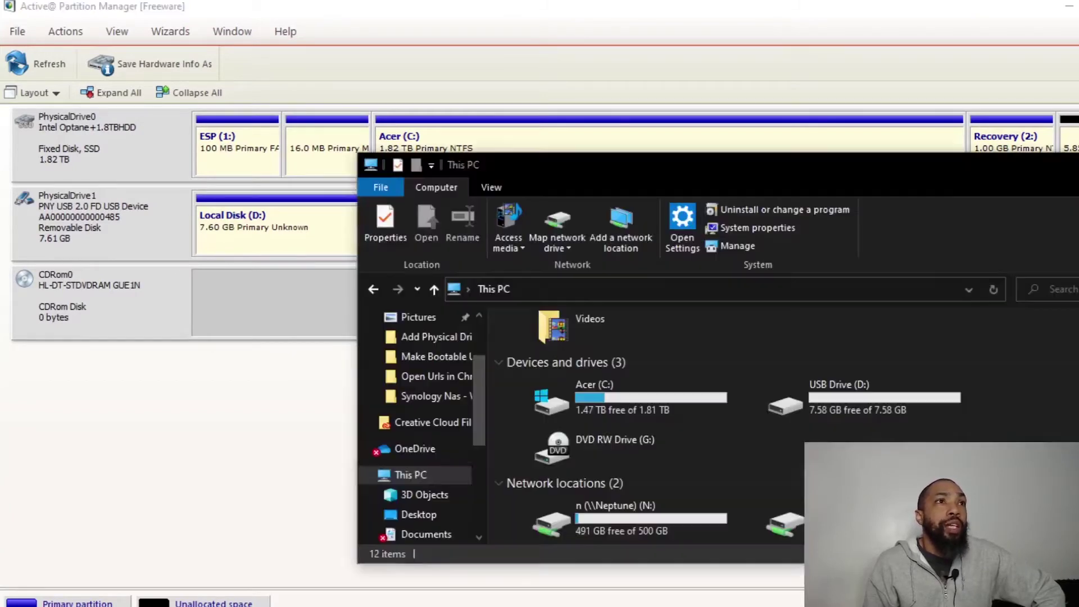
{"action": "double_click", "coordinate": [899, 400]}
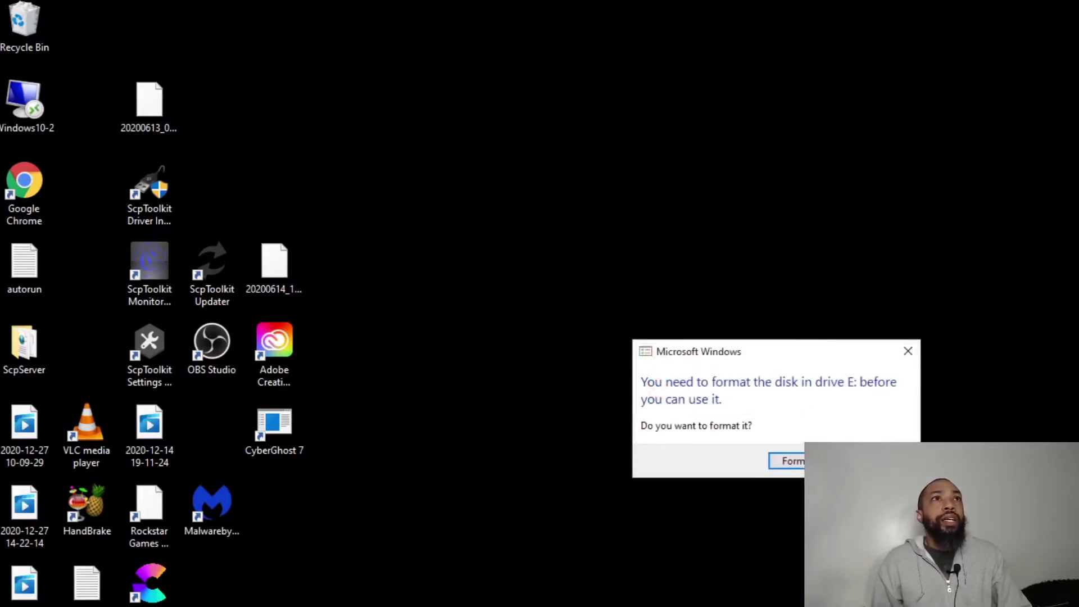
{"action": "left_click", "coordinate": [908, 351]}
{"action": "left_click", "coordinate": [907, 351]}
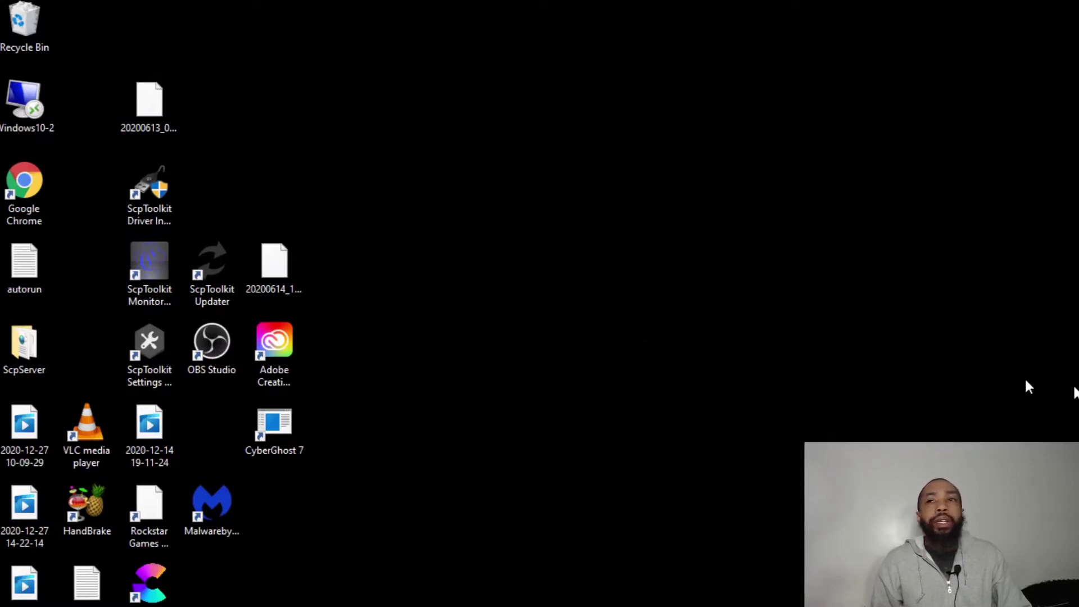
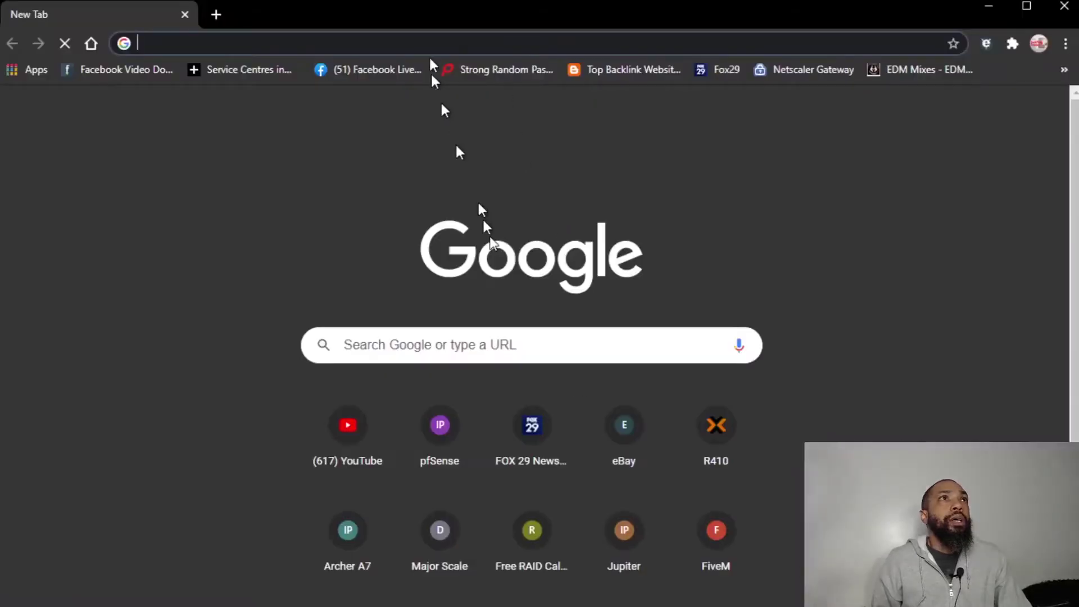
Search Google for "activa @ partition" and open the Active@ Partition Manager page on pcdisk.com
{"action": "left_click", "coordinate": [522, 350]}
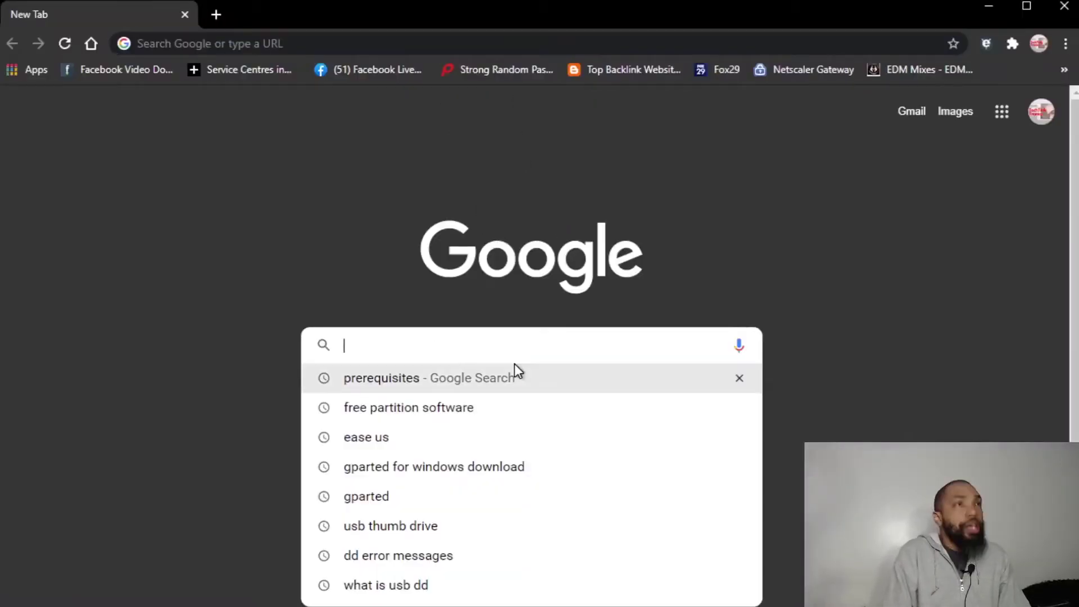
{"action": "type", "text": "activa"}
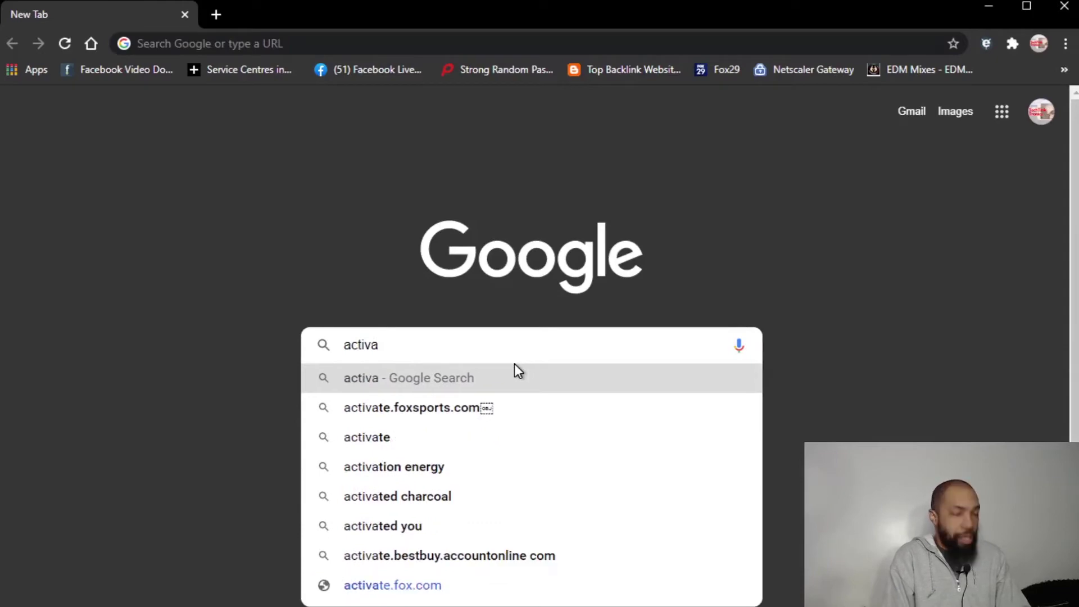
{"action": "type", "text": " @ partition"}
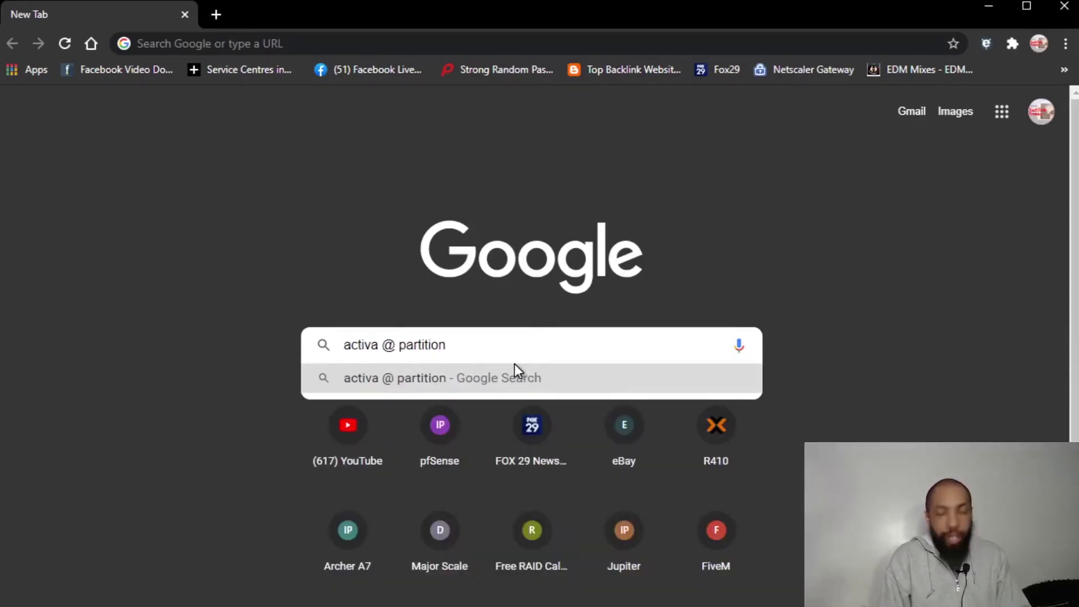
{"action": "key", "text": "Return"}
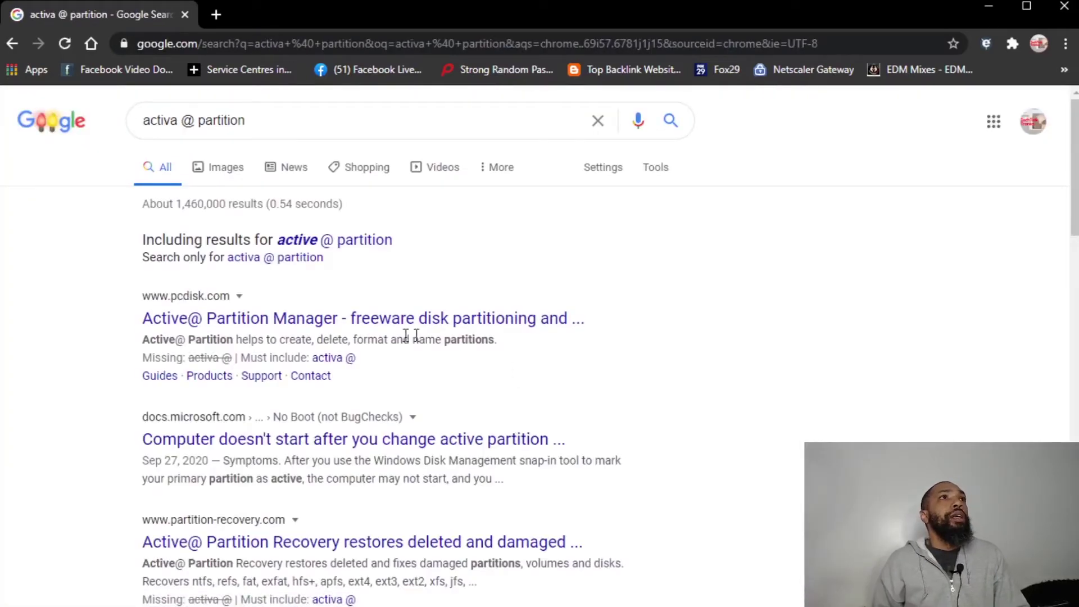
{"action": "left_click", "coordinate": [354, 318]}
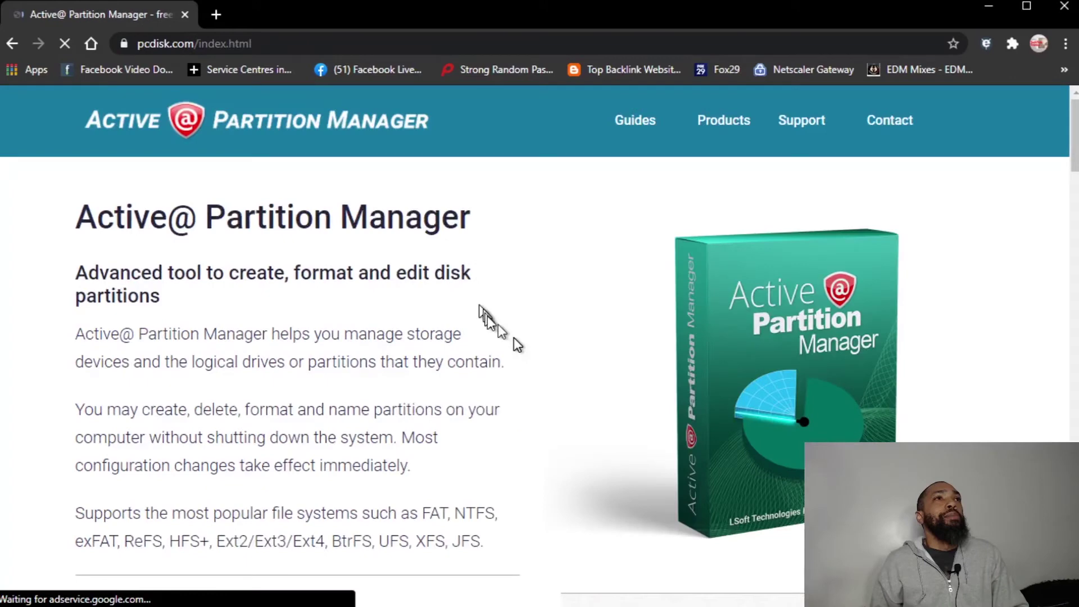
Download the Active@ Partition Manager FREEWARE Windows installer and launch PartManFree-Setup.exe, allowing it to run
{"action": "scroll", "coordinate": [534, 332], "scroll_direction": "down", "scroll_amount": 5}
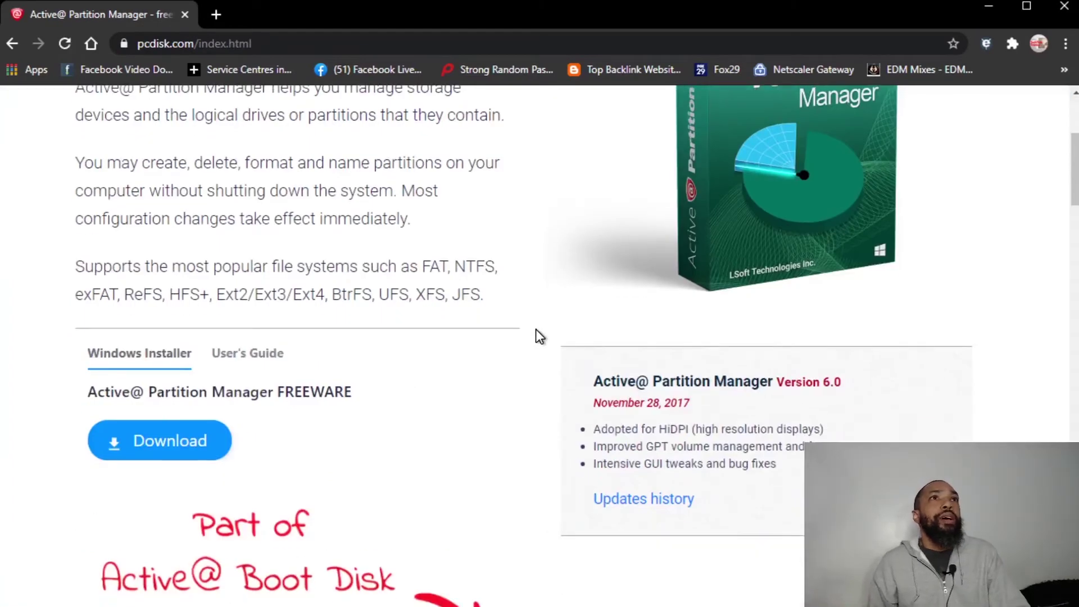
{"action": "right_click", "coordinate": [199, 450]}
{"action": "left_click", "coordinate": [309, 457]}
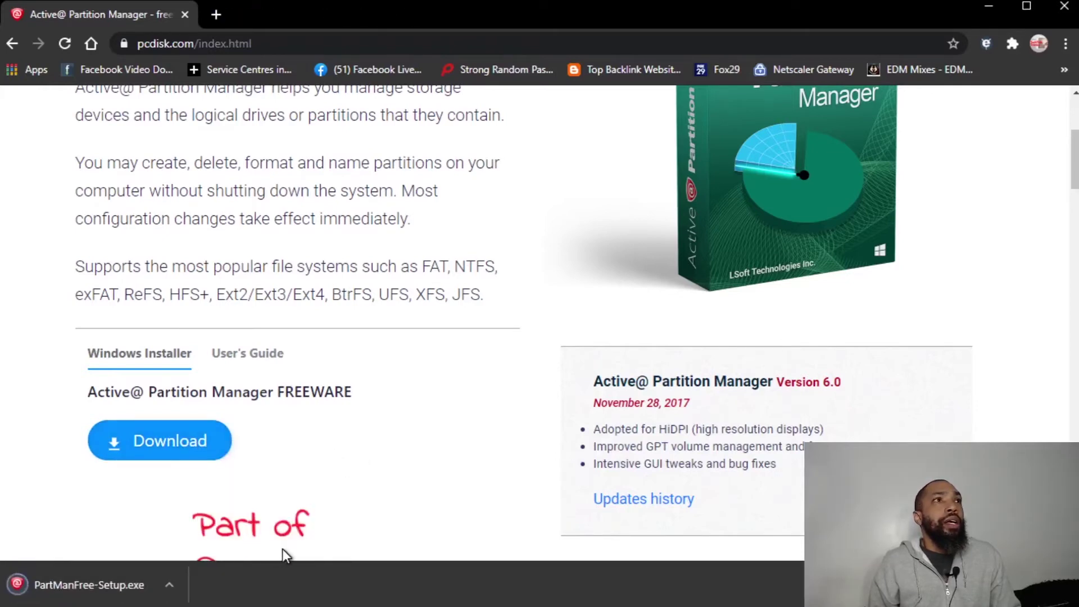
{"action": "left_click", "coordinate": [103, 579]}
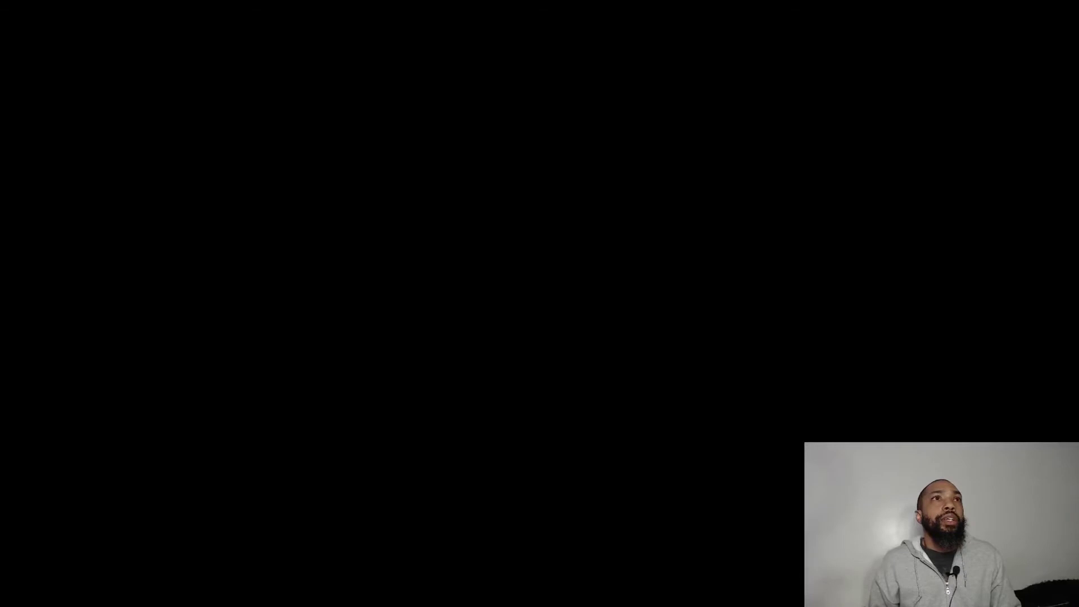
{"action": "left_click", "coordinate": [715, 545]}
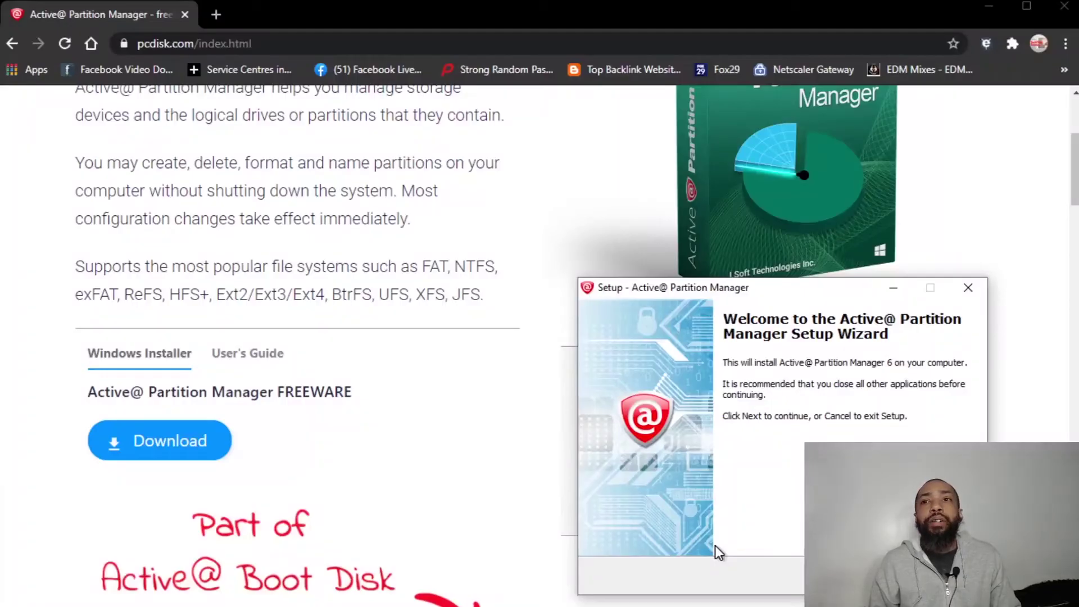
Install Active@ Partition Manager in the default folder, accepting the license agreement, and launch it when setup finishes
{"action": "left_click_drag", "start_coordinate": [836, 289], "coordinate": [469, 177]}
{"action": "left_click", "coordinate": [990, 11]}
{"action": "left_click", "coordinate": [989, 7]}
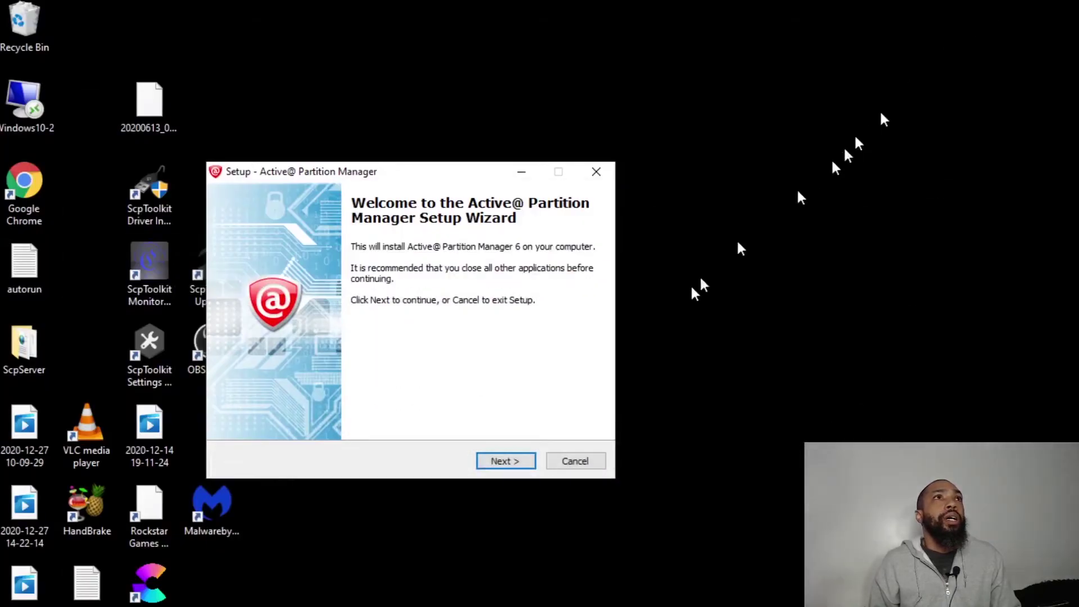
{"action": "left_click", "coordinate": [495, 462]}
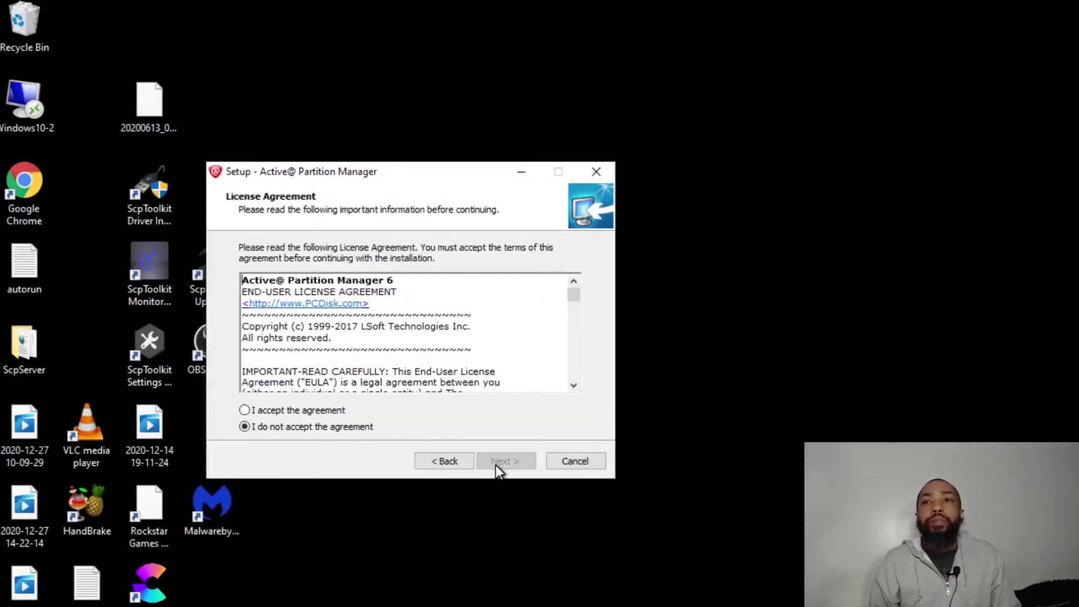
{"action": "left_click", "coordinate": [244, 410]}
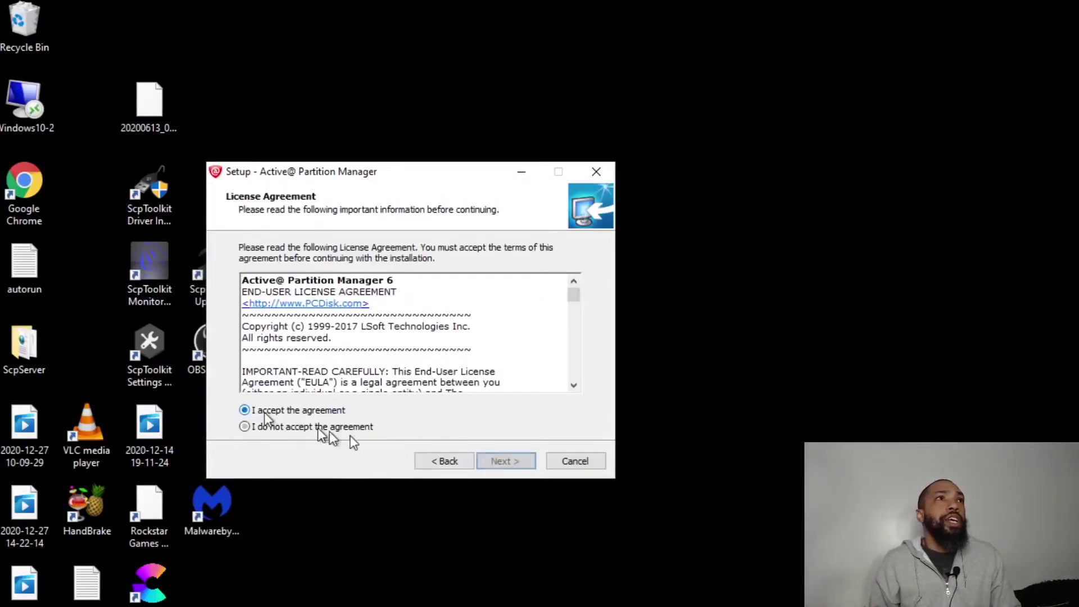
{"action": "left_click", "coordinate": [501, 461]}
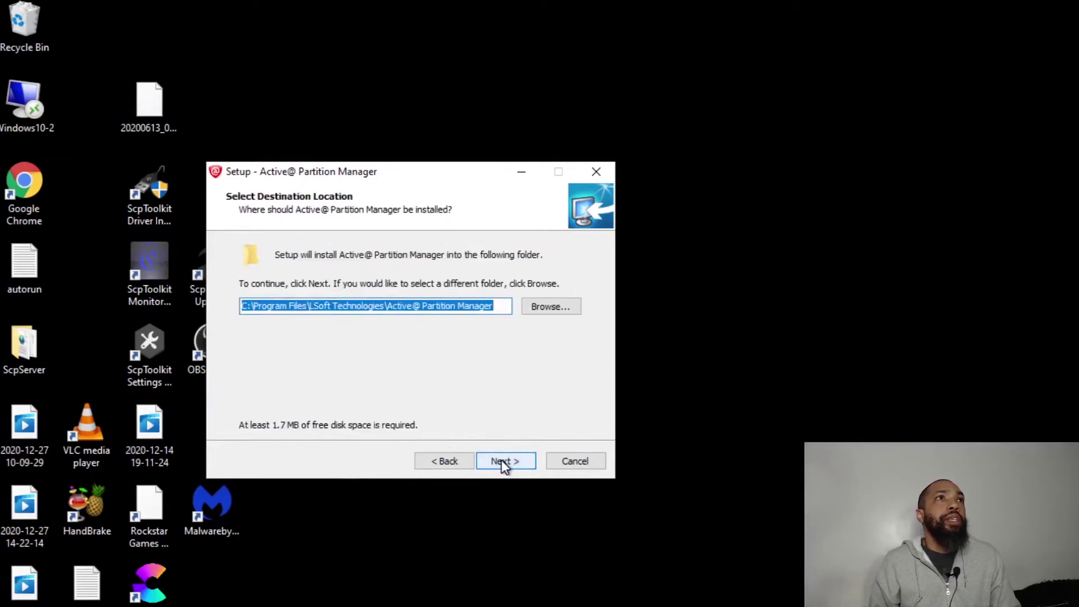
{"action": "left_click", "coordinate": [513, 461]}
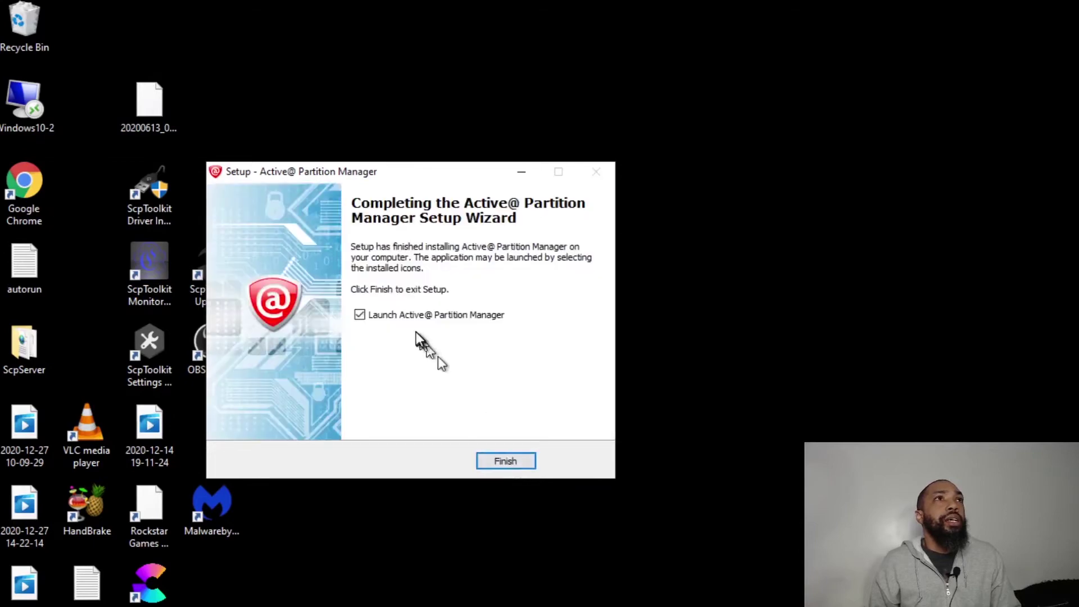
{"action": "left_click", "coordinate": [510, 464]}
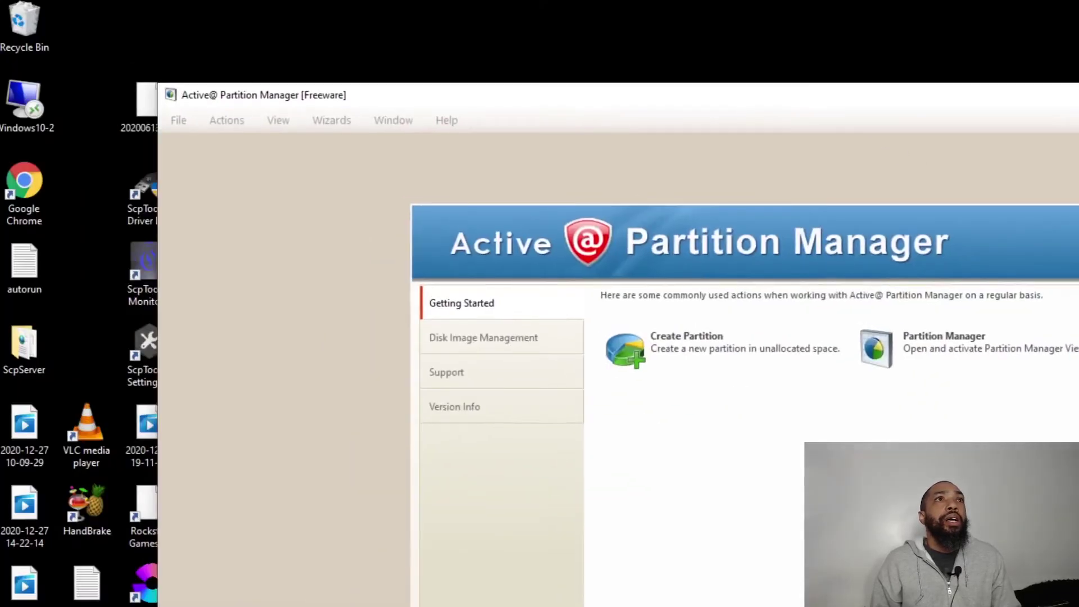
{"action": "left_click", "coordinate": [455, 335]}
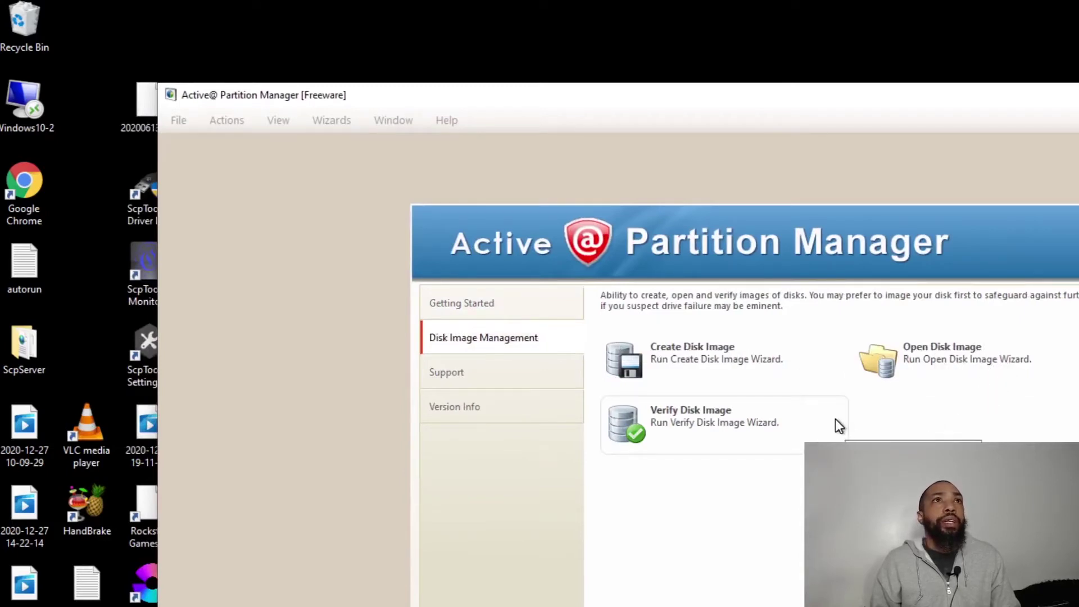
{"action": "left_click", "coordinate": [942, 359]}
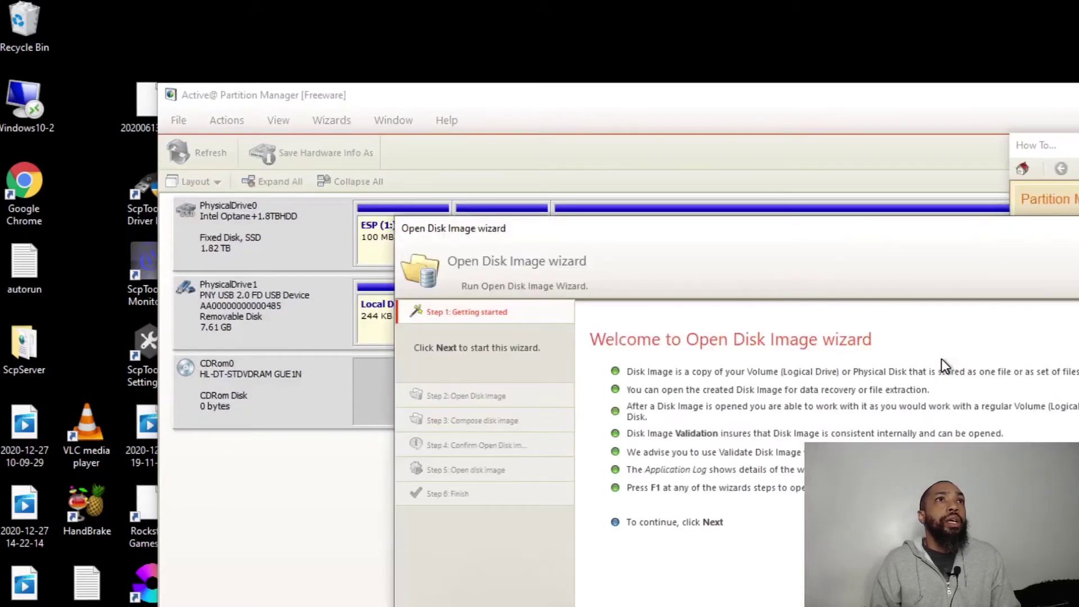
{"action": "left_click_drag", "start_coordinate": [922, 229], "coordinate": [766, 194]}
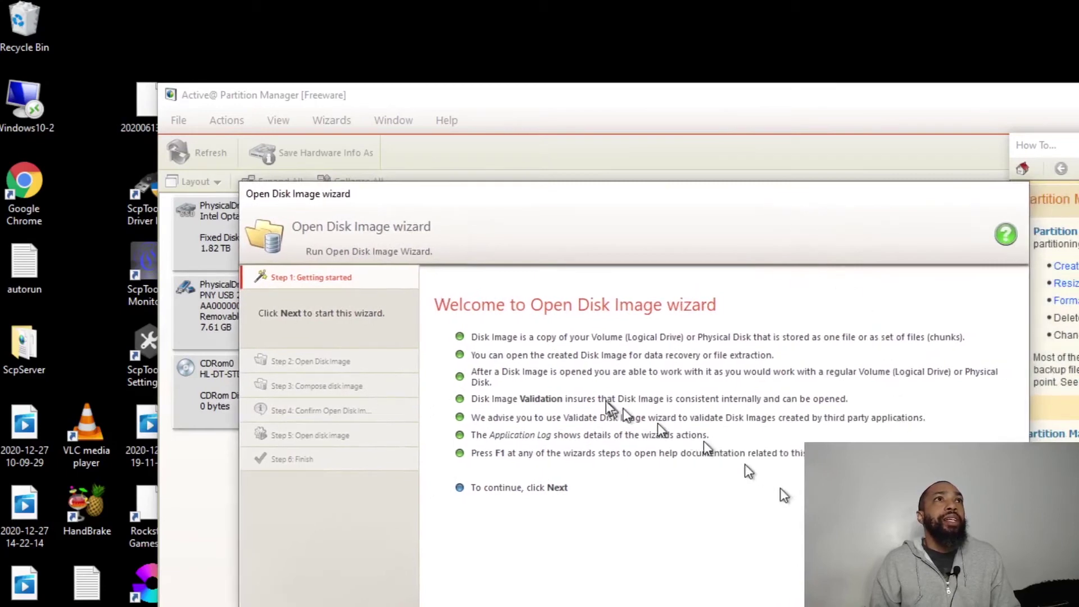
{"action": "key", "text": "Escape"}
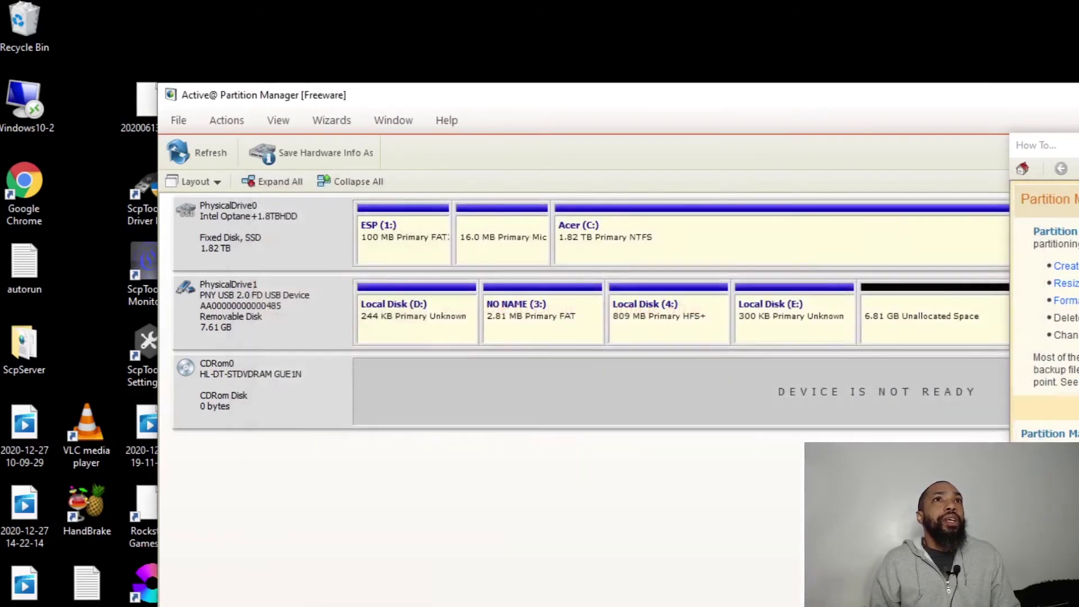
Delete the 809 MB HFS+ partition from the PNY USB drive, PhysicalDrive1
{"action": "left_click_drag", "start_coordinate": [1078, 91], "coordinate": [1032, 15]}
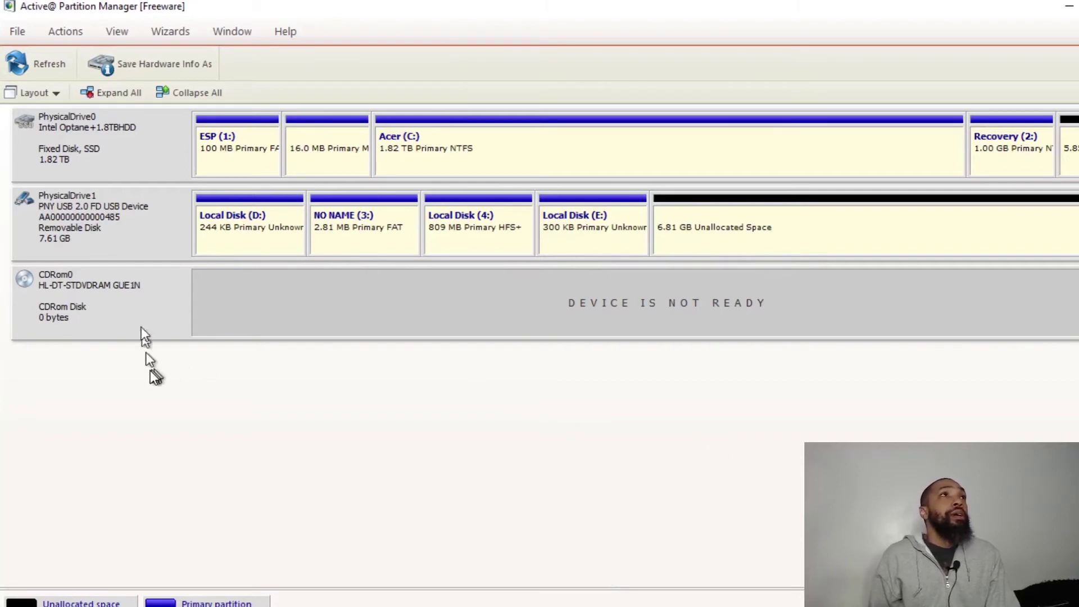
{"action": "left_click", "coordinate": [118, 245]}
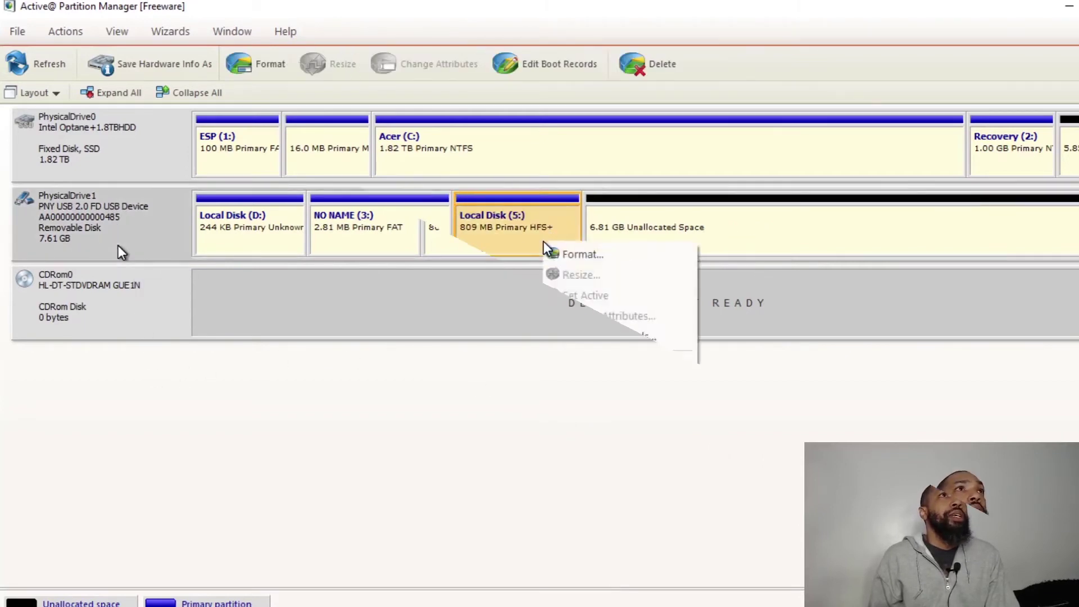
{"action": "left_click", "coordinate": [580, 253]}
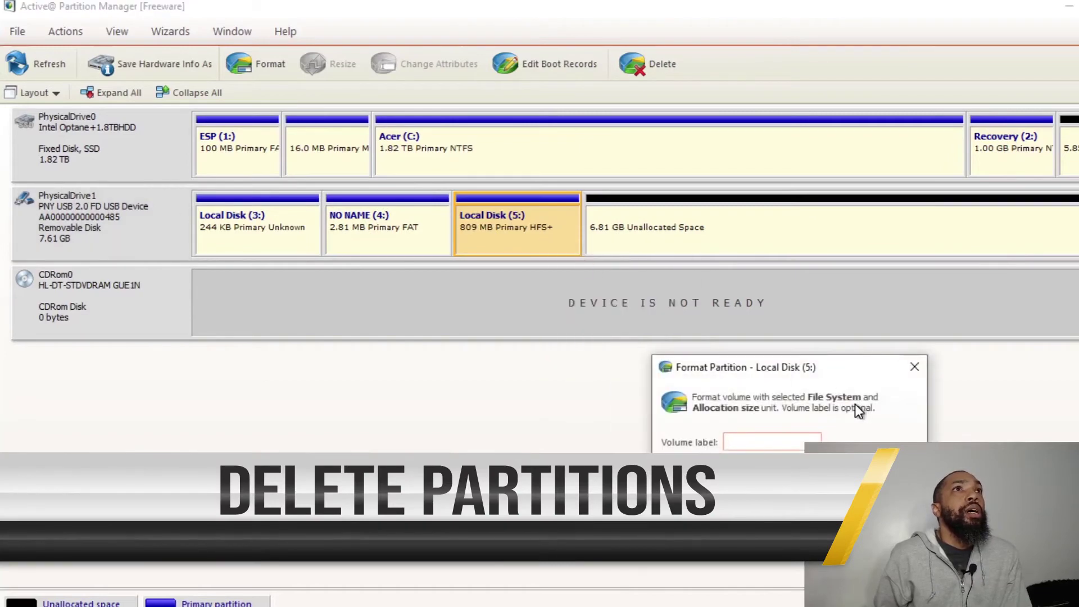
{"action": "key", "text": "Escape"}
{"action": "right_click", "coordinate": [551, 204]}
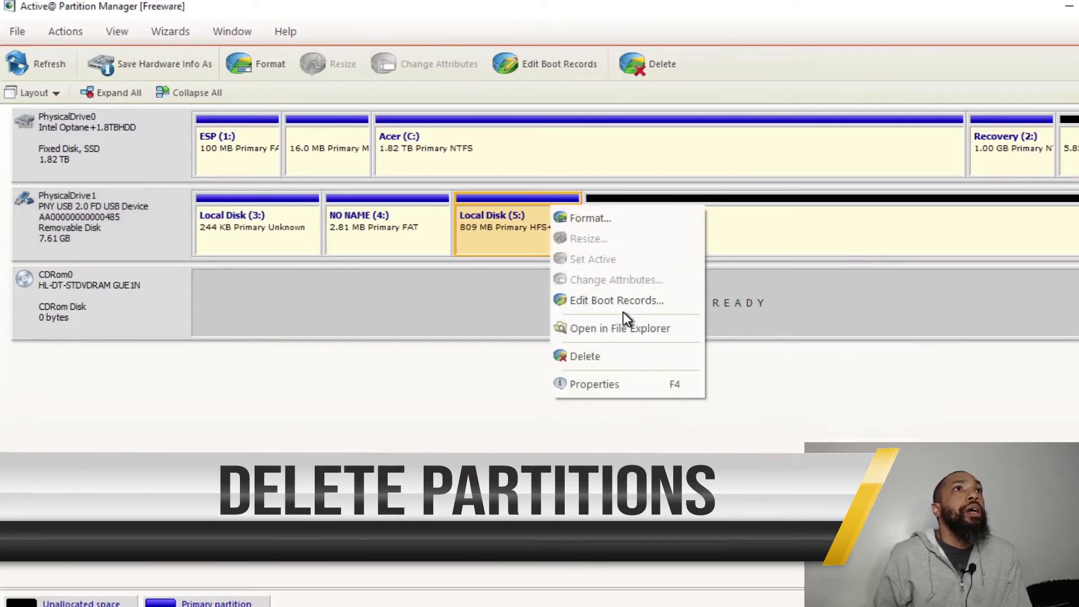
{"action": "left_click", "coordinate": [621, 356]}
{"action": "key", "text": "Return"}
{"action": "left_click", "coordinate": [845, 441]}
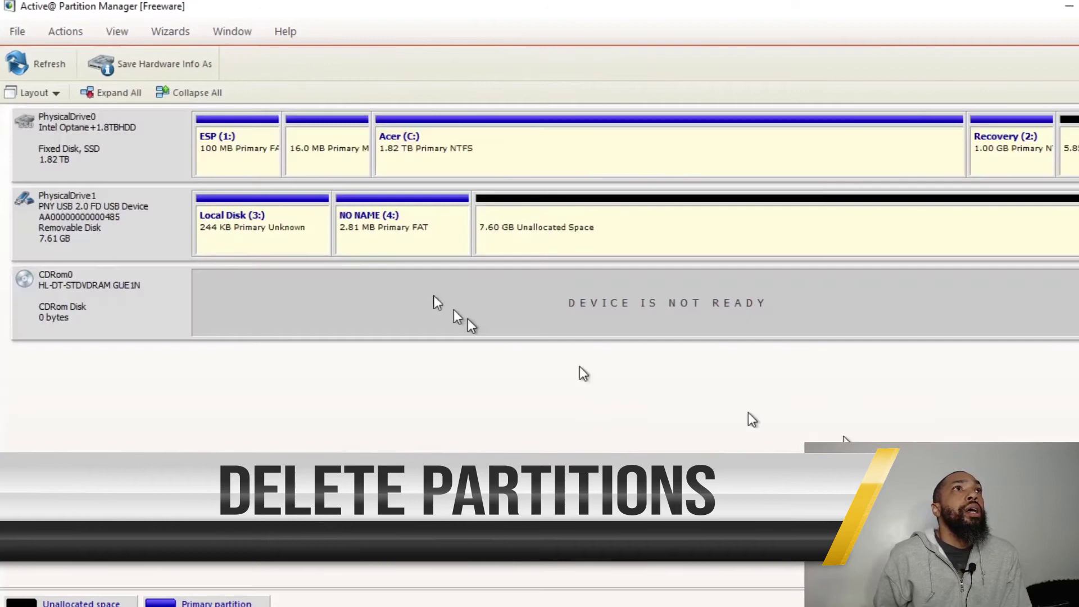
Delete the 2.81 MB NO NAME FAT partition from the PNY USB drive
{"action": "right_click", "coordinate": [399, 204]}
{"action": "left_click", "coordinate": [528, 355]}
{"action": "key", "text": "Return"}
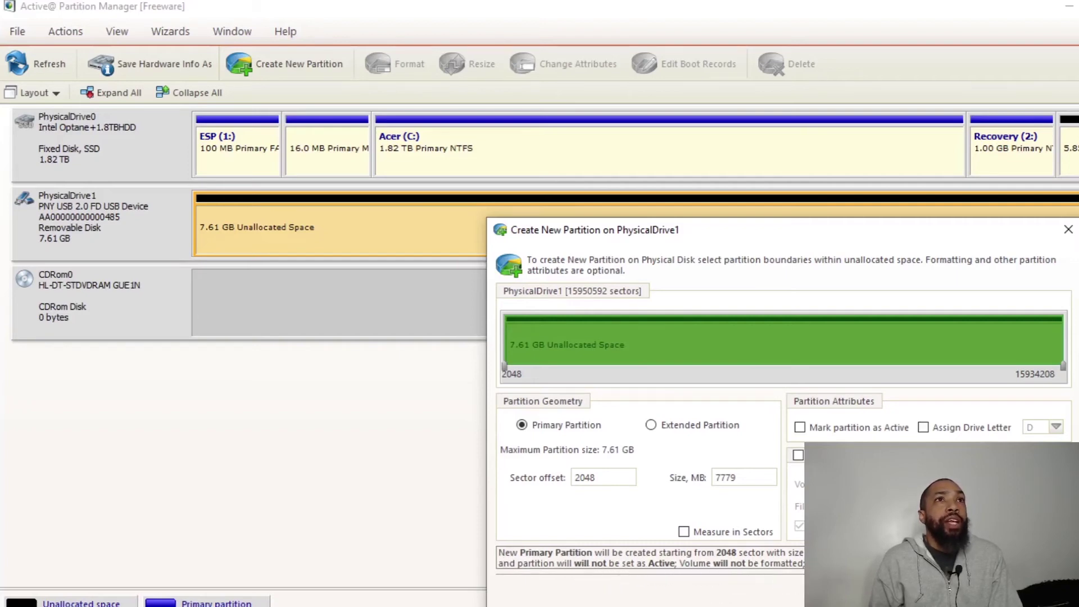
Create a primary partition of 7779 MB at sector offset 2048 in the unallocated space of PhysicalDrive1
{"action": "key", "text": "Escape"}
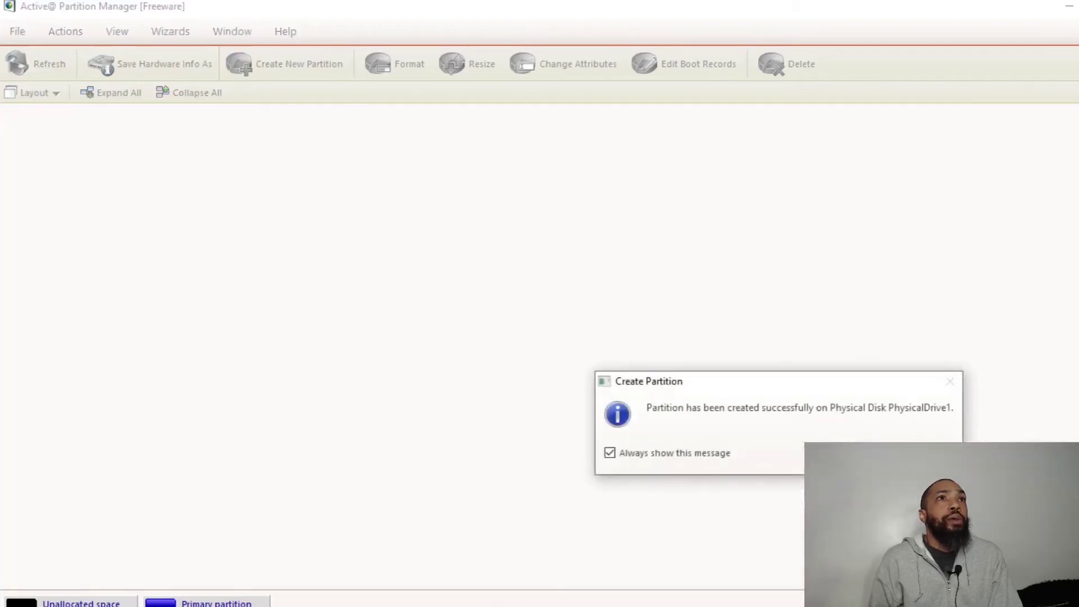
{"action": "left_click", "coordinate": [647, 455]}
{"action": "key", "text": "Return"}
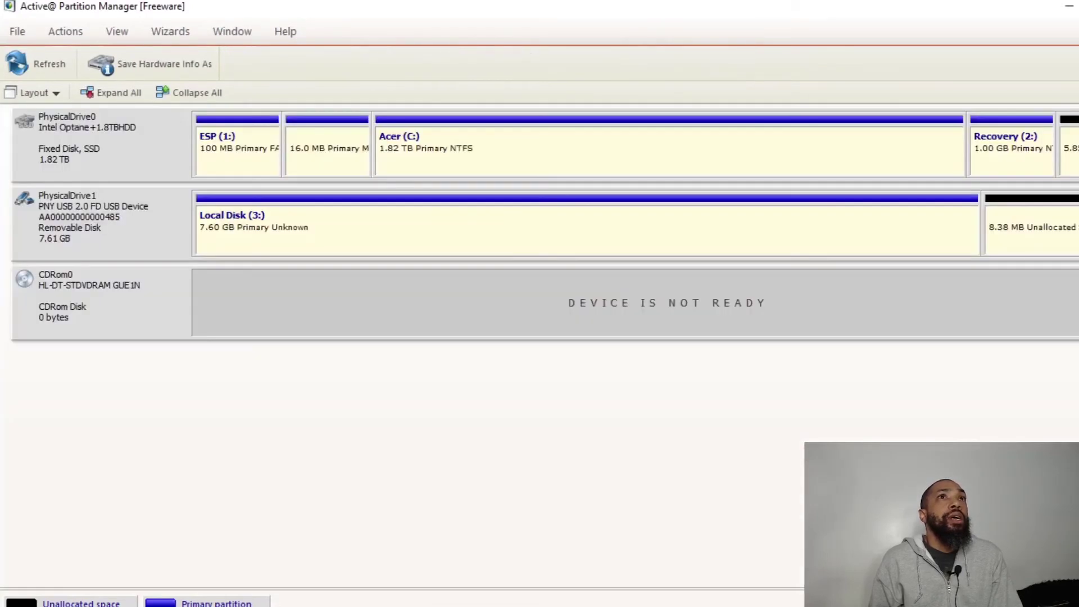
Try to format the 7.60 GB primary partition on PhysicalDrive1 as FAT32 with the volume label "ty"
{"action": "left_click", "coordinate": [72, 211]}
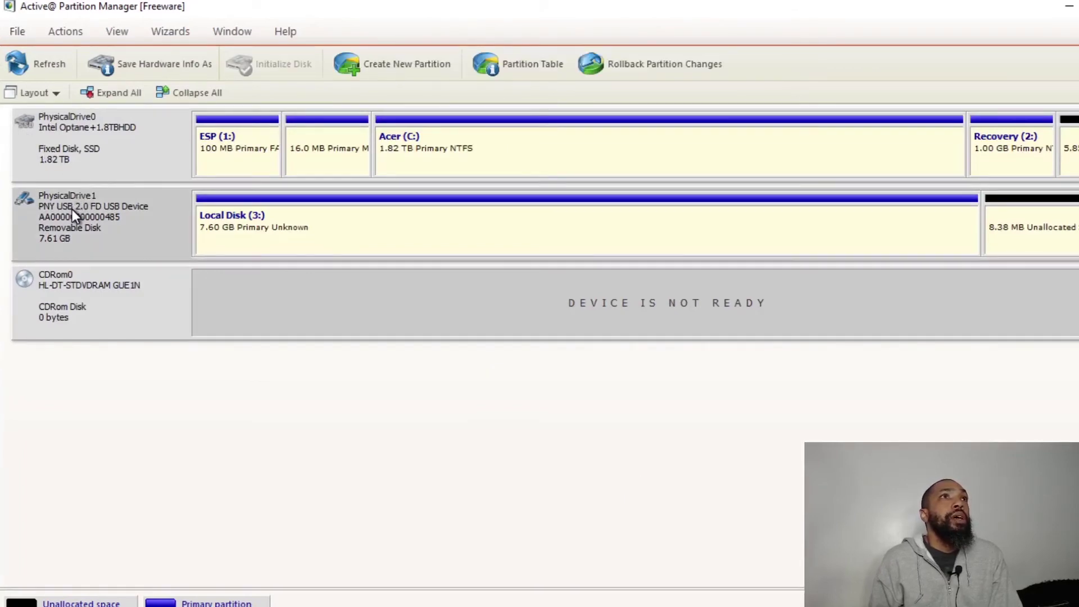
{"action": "right_click", "coordinate": [72, 209]}
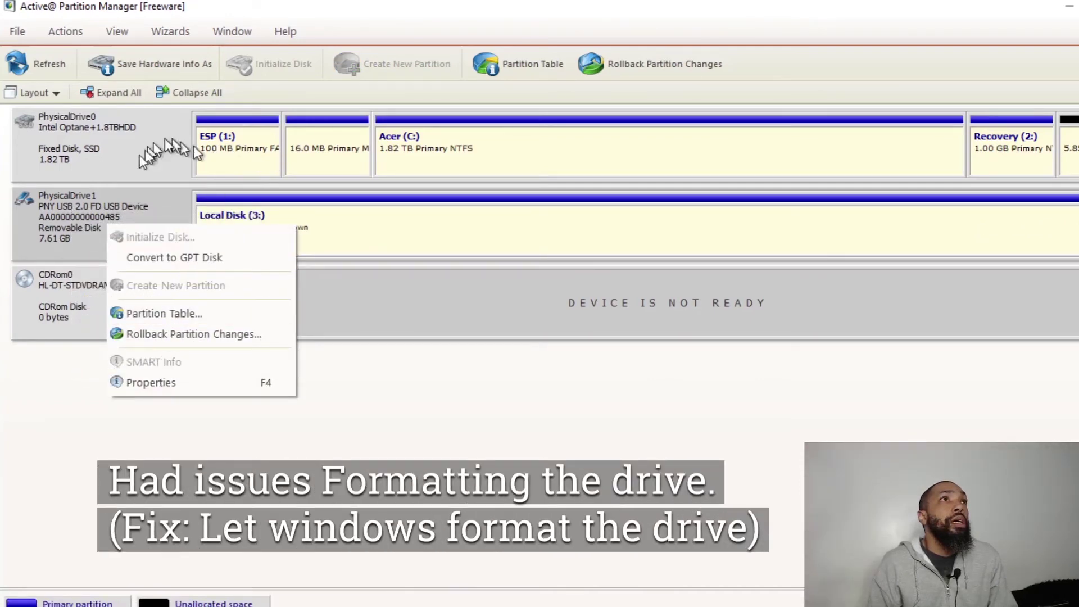
{"action": "right_click", "coordinate": [359, 223]}
{"action": "left_click", "coordinate": [382, 234]}
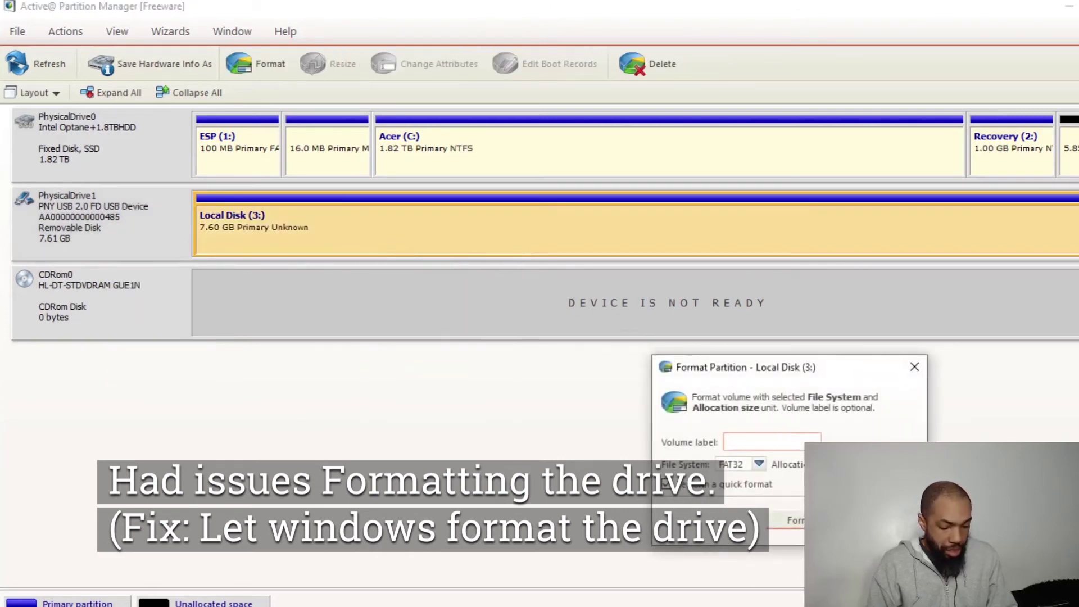
{"action": "type", "text": "ty"}
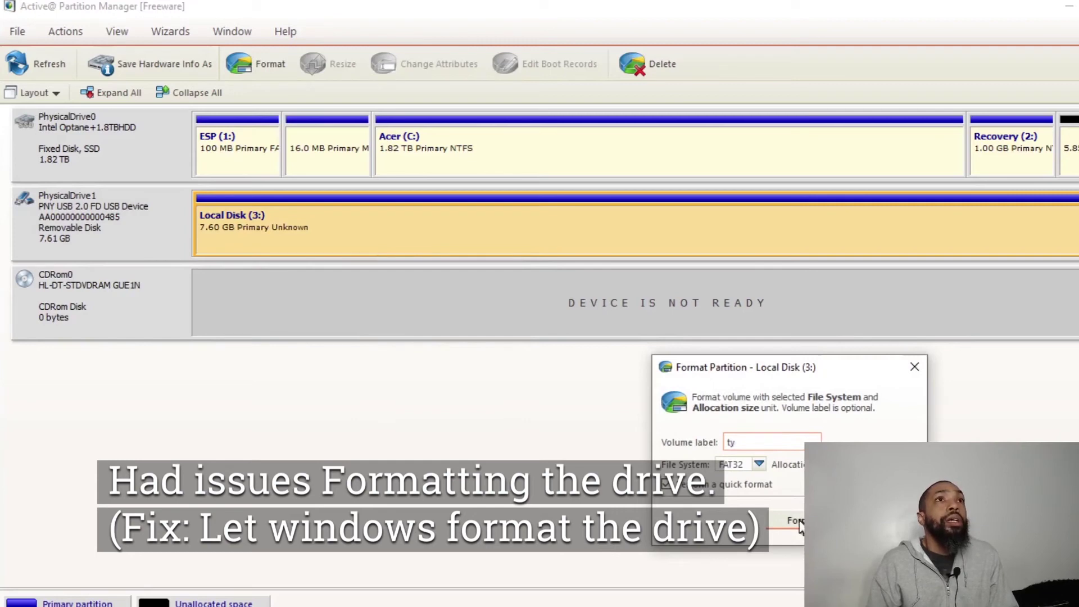
{"action": "key", "text": "Return"}
{"action": "key", "text": "Return"}
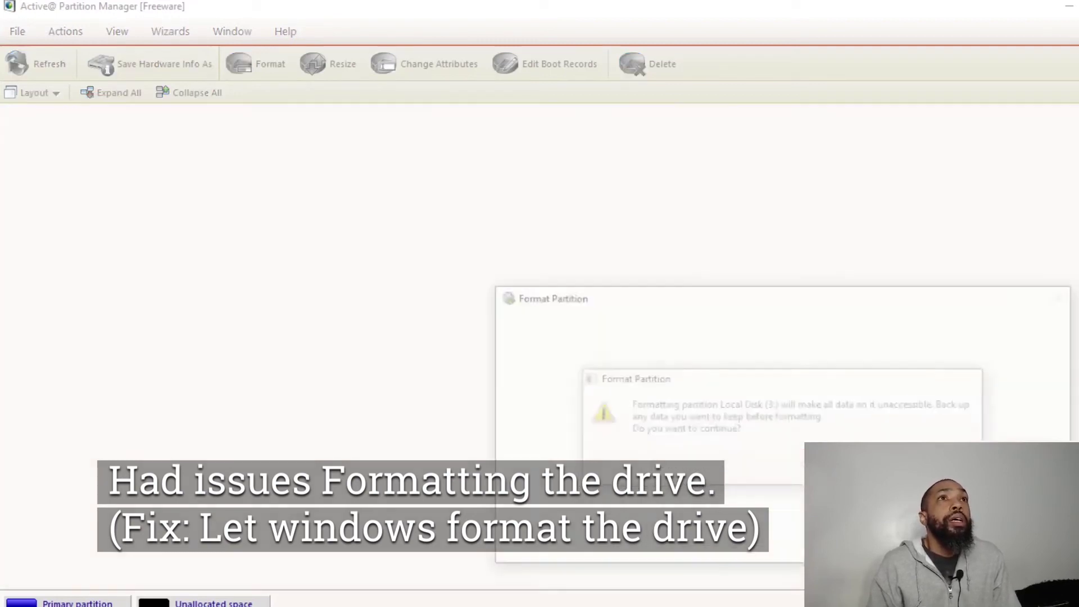
{"action": "left_click", "coordinate": [786, 460]}
{"action": "left_click", "coordinate": [831, 454]}
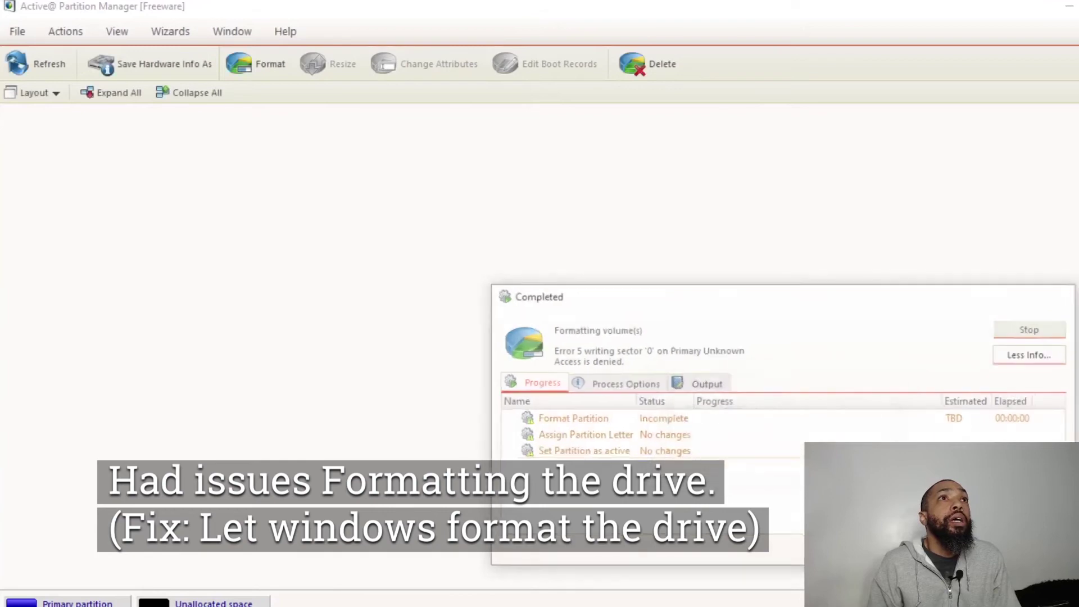
{"action": "left_click", "coordinate": [866, 458]}
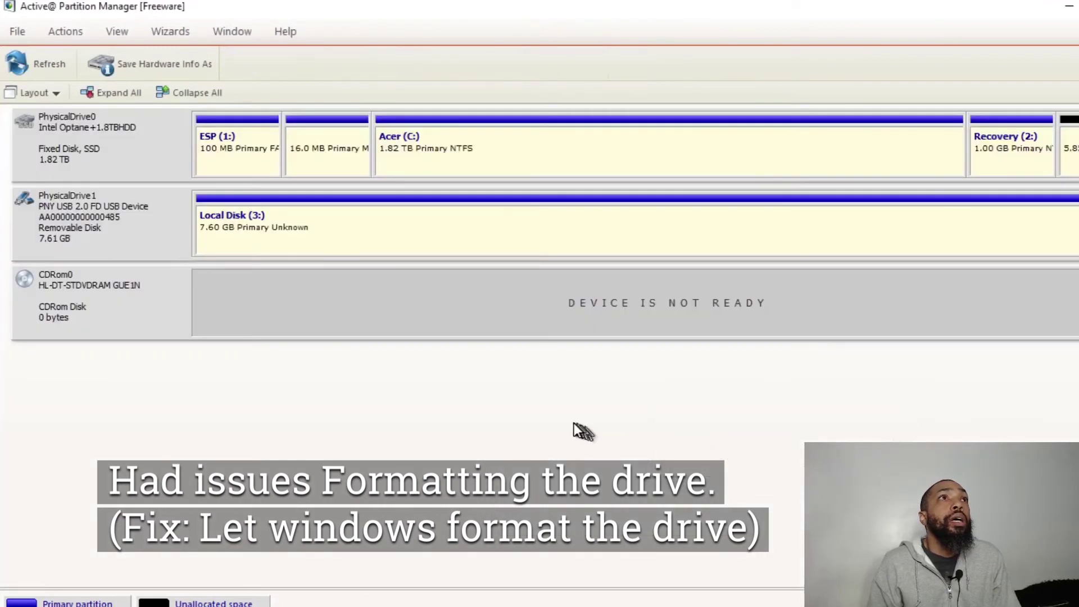
Convert the PNY USB drive, PhysicalDrive1, to a GPT disk and dismiss the resulting messages
{"action": "left_click", "coordinate": [69, 205]}
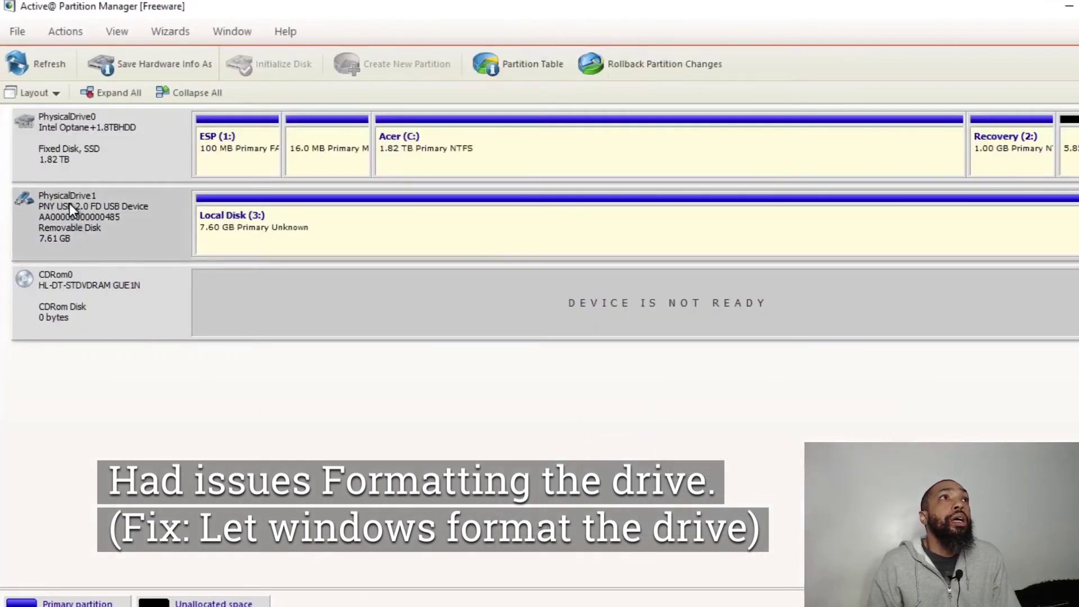
{"action": "right_click", "coordinate": [69, 203]}
{"action": "left_click", "coordinate": [123, 238]}
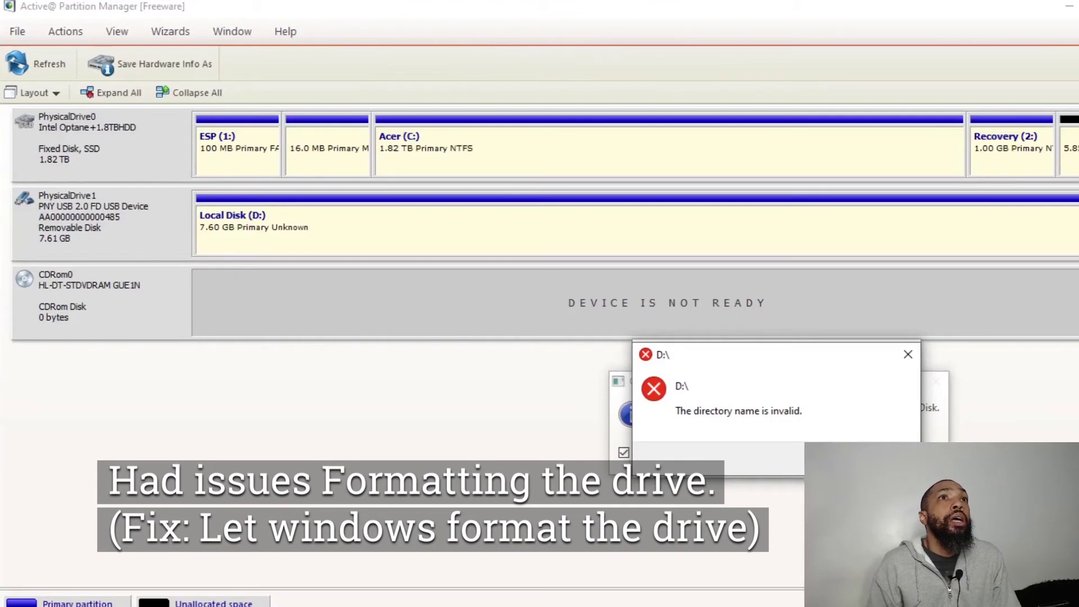
{"action": "left_click", "coordinate": [942, 427]}
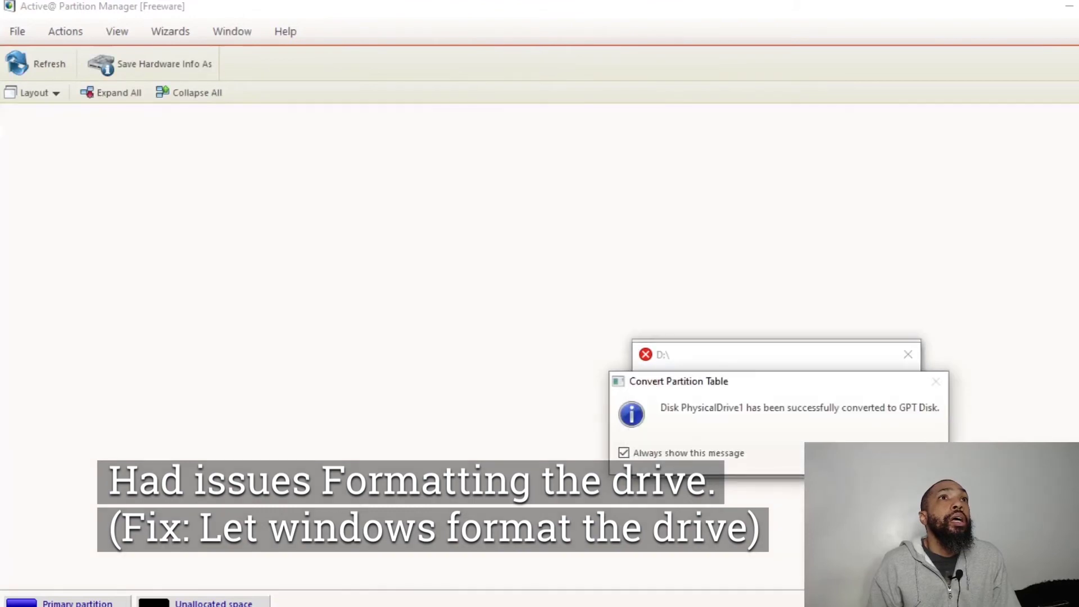
{"action": "key", "text": "Return"}
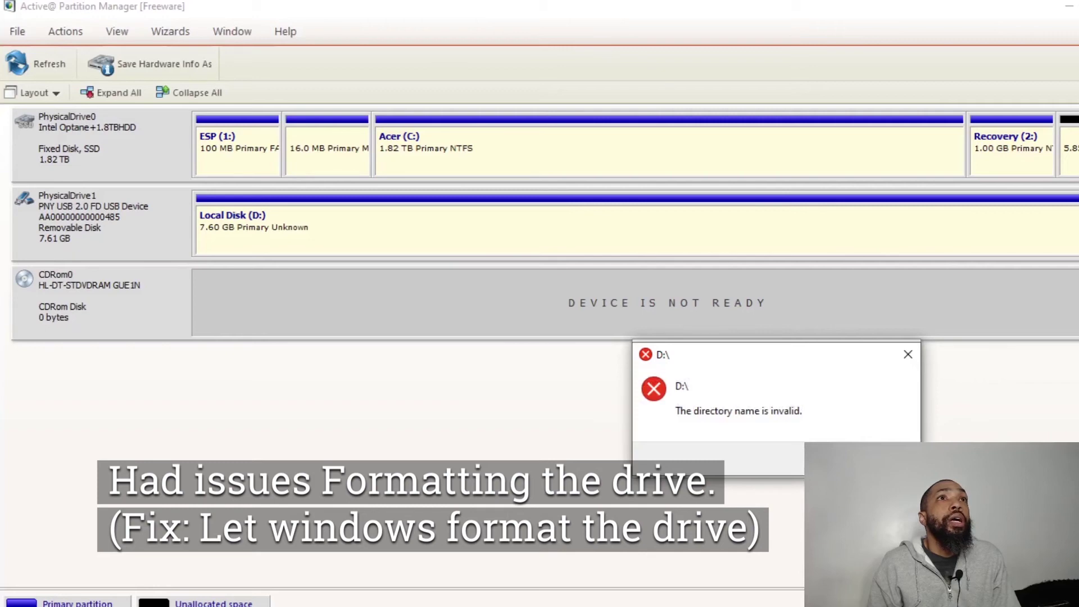
{"action": "key", "text": "Return"}
Quick format USB Drive (D:) with Windows as FAT32 with a 4096-byte allocation unit and no volume label, and close the format dialog
{"action": "key", "text": "Return"}
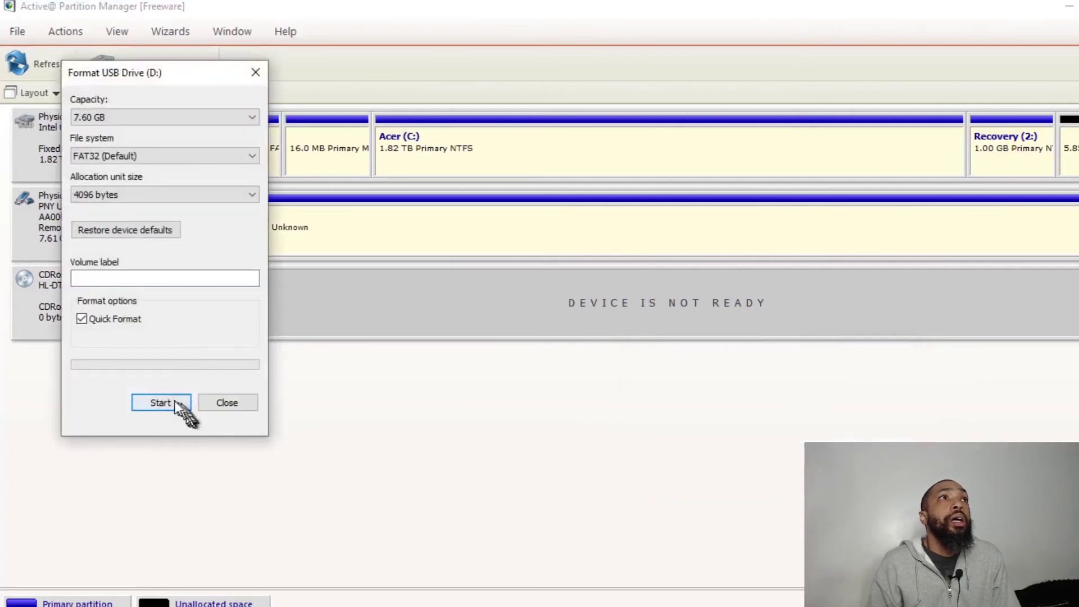
{"action": "left_click", "coordinate": [178, 402]}
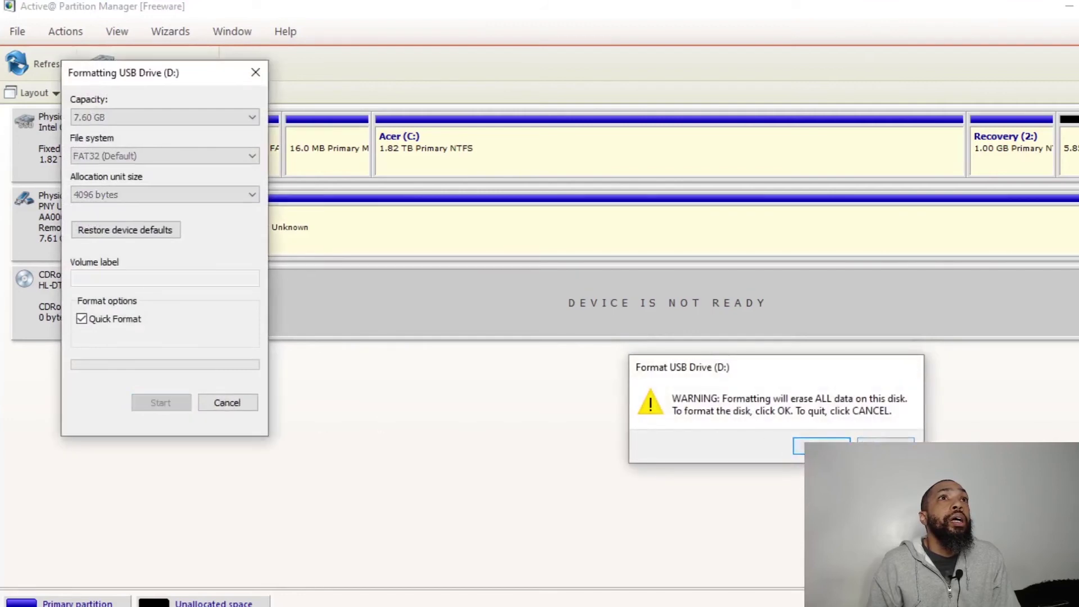
{"action": "key", "text": "Return"}
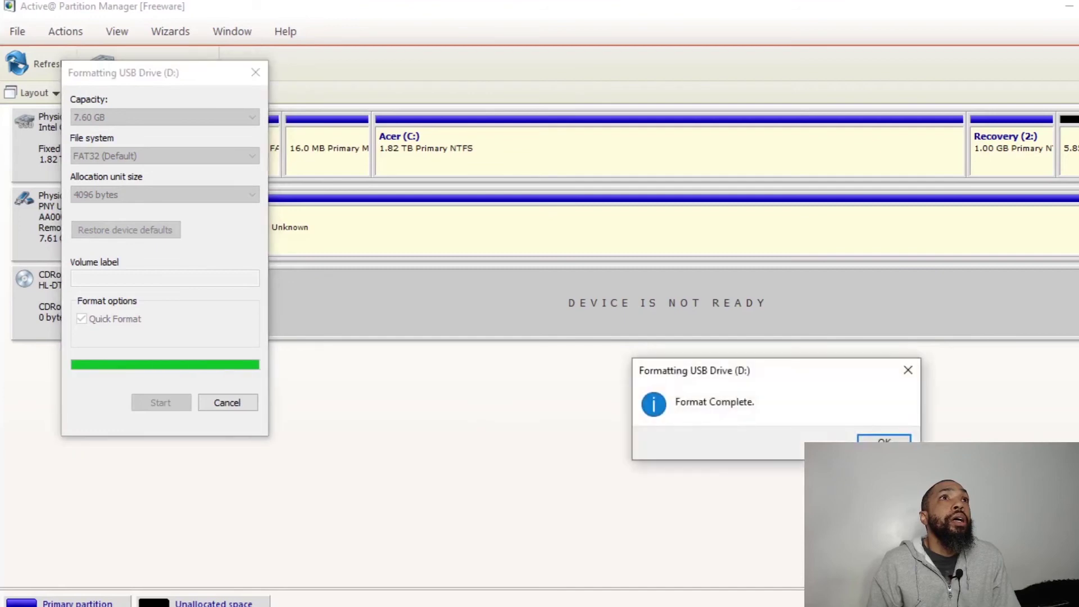
{"action": "left_click", "coordinate": [883, 444]}
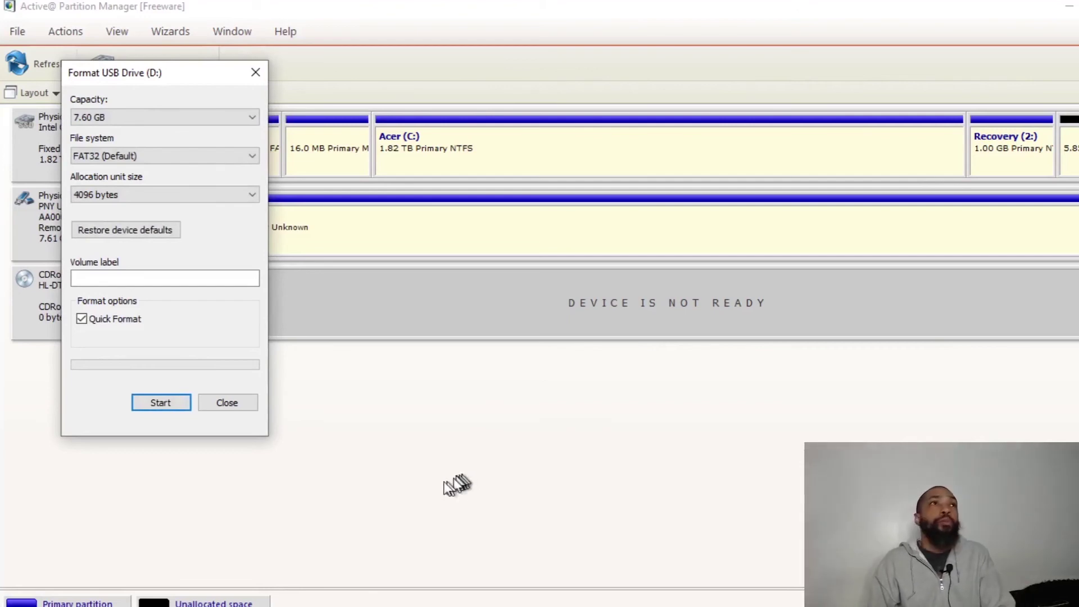
{"action": "left_click", "coordinate": [228, 403]}
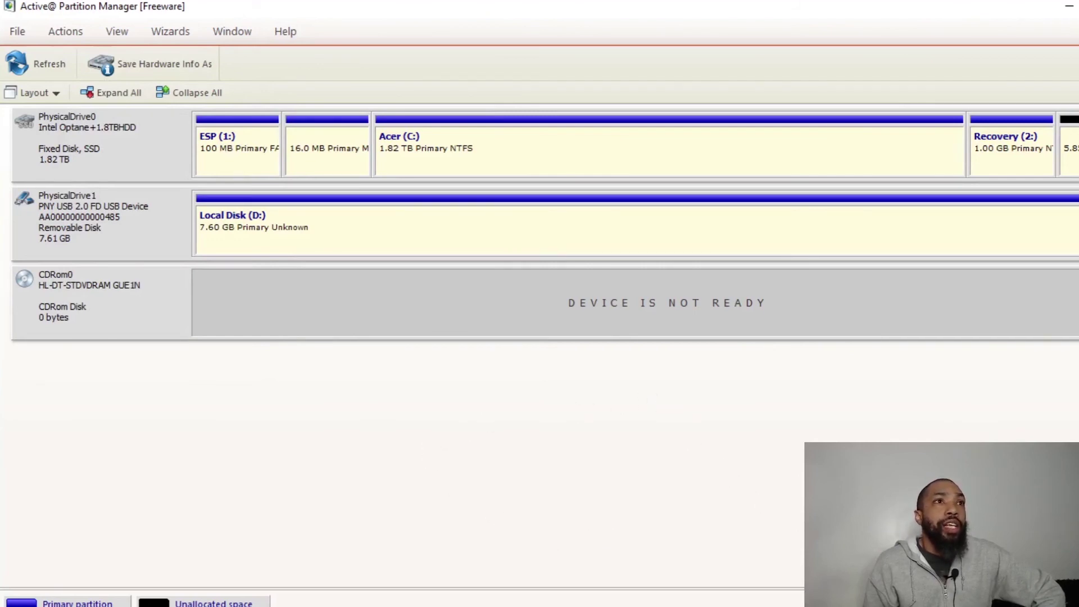
Switch to File Explorer and open USB Drive (D:) to check its capacity and contents
{"action": "key", "text": "super+e"}
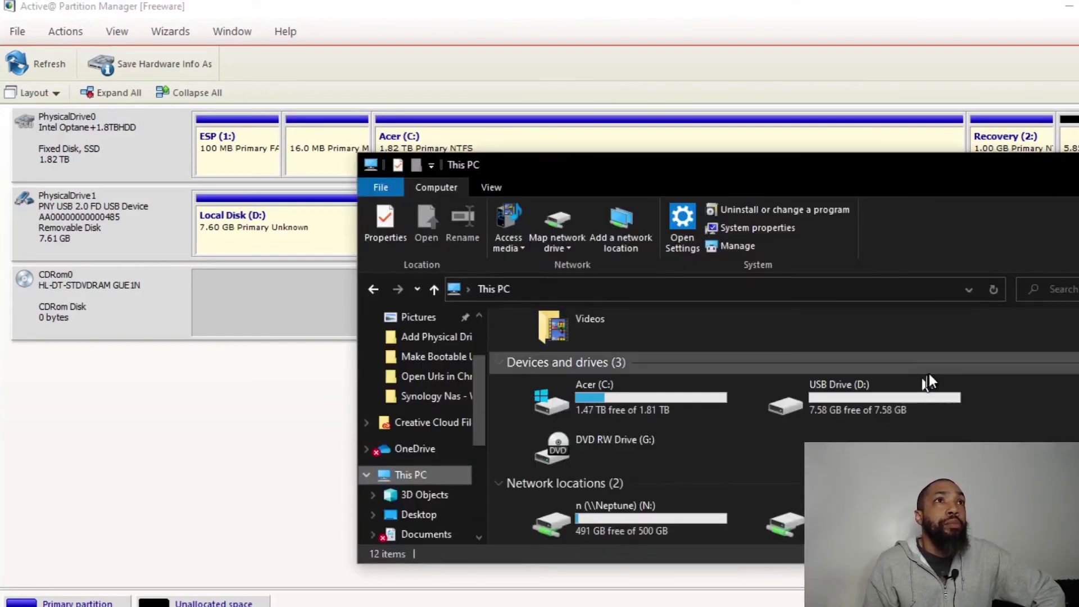
{"action": "double_click", "coordinate": [915, 403]}
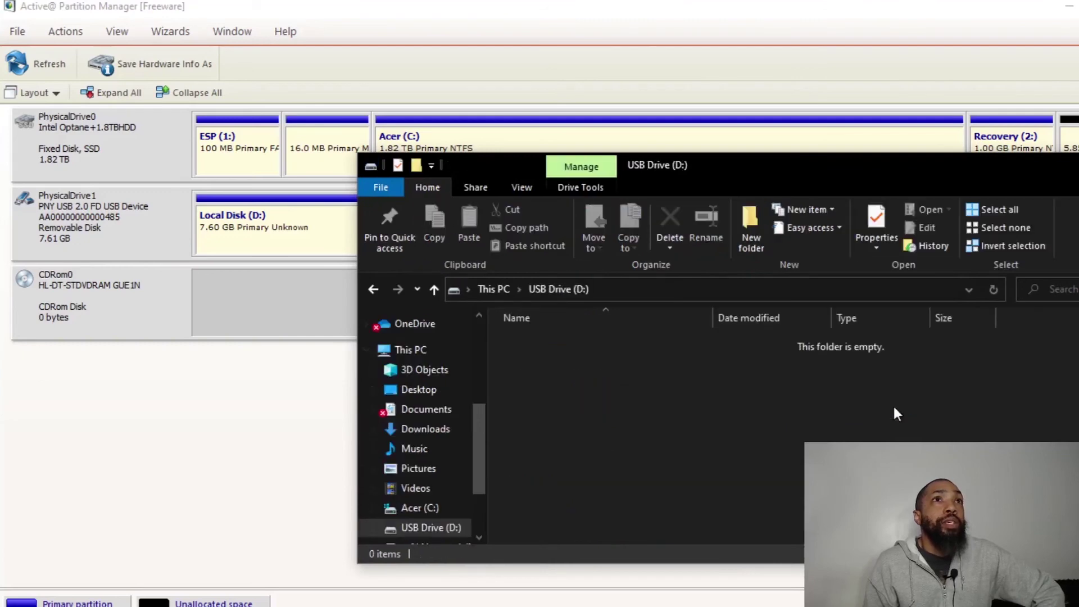